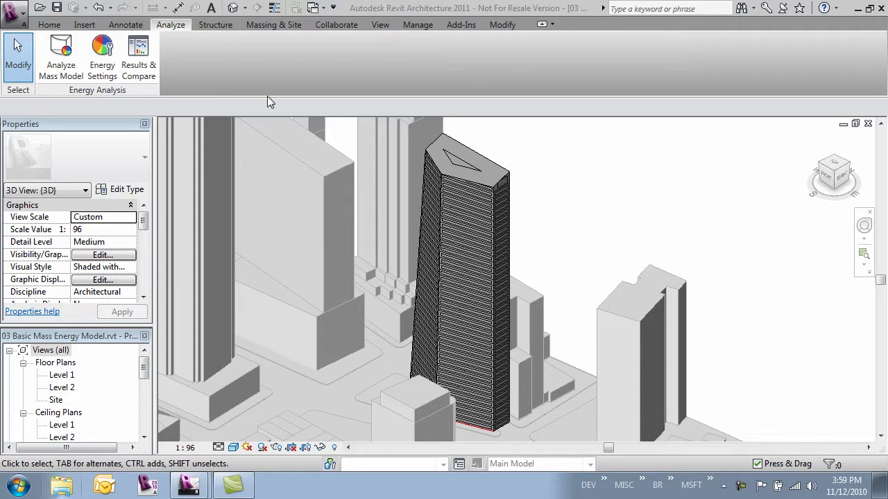
In the mass Energy Settings, lower Target Percentage Glazing from 40% to 20%.
click(107, 63)
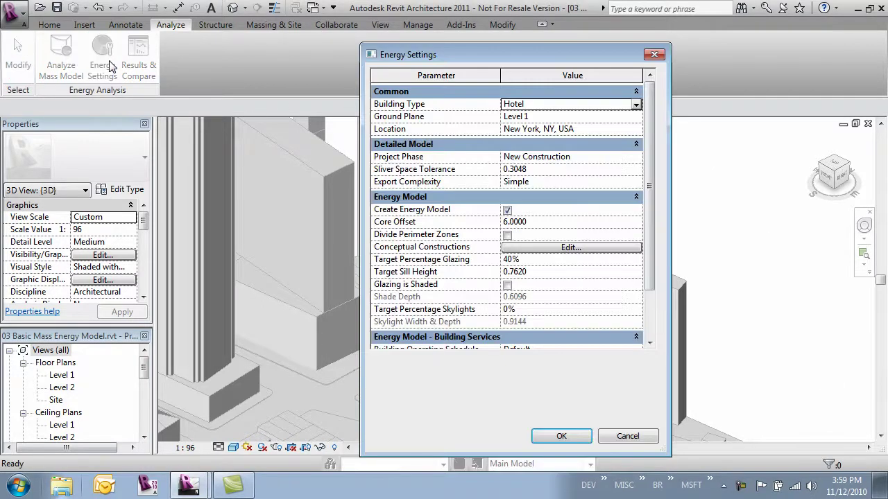
click(560, 260)
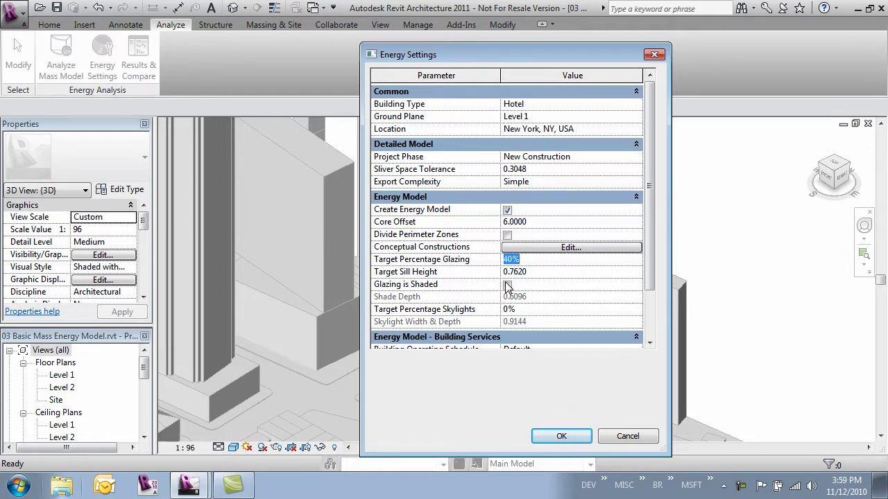
text(20)
key(Tab)
click(607, 248)
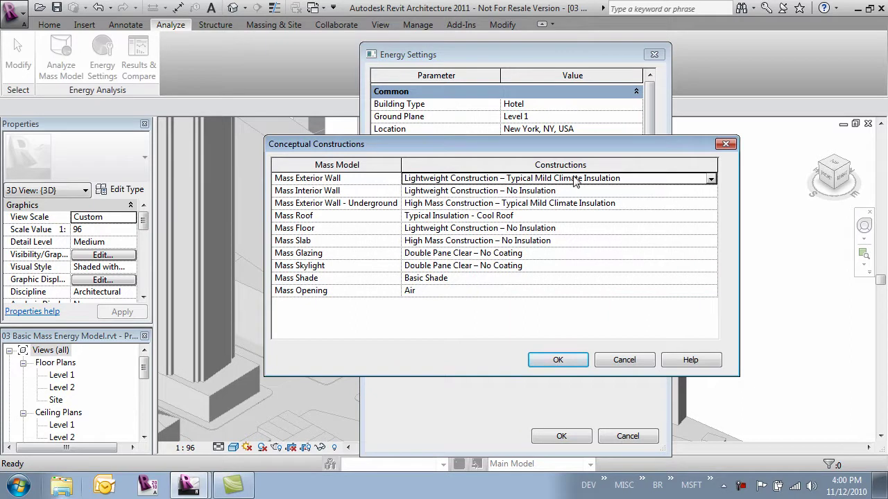
Set exterior walls to High Mass Construction – High Insulation and the roof to High Insulation - Cool Roof.
click(710, 178)
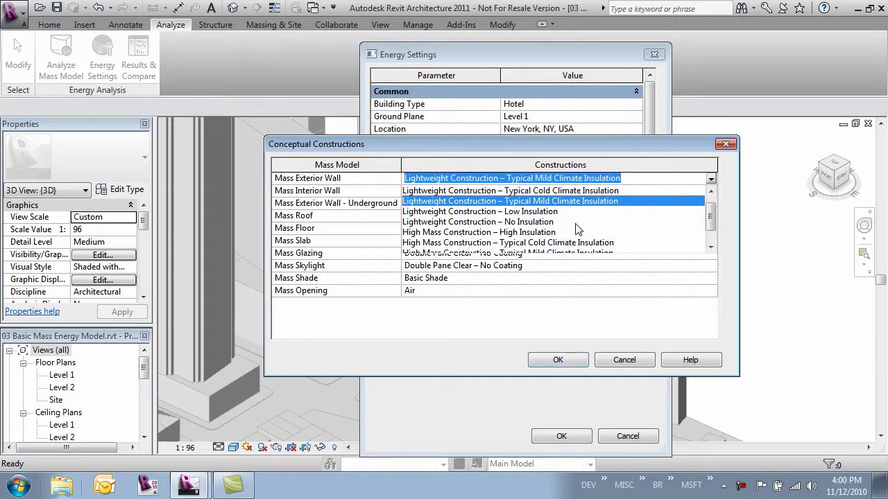
click(551, 232)
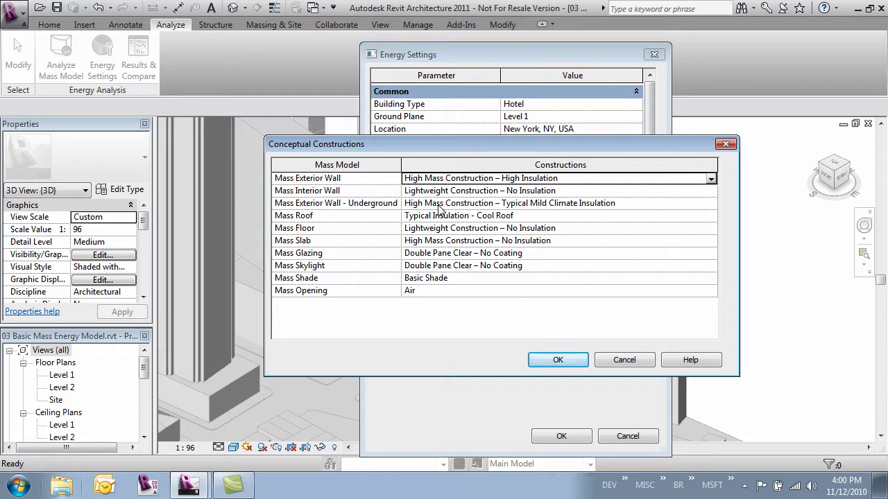
click(489, 216)
click(711, 217)
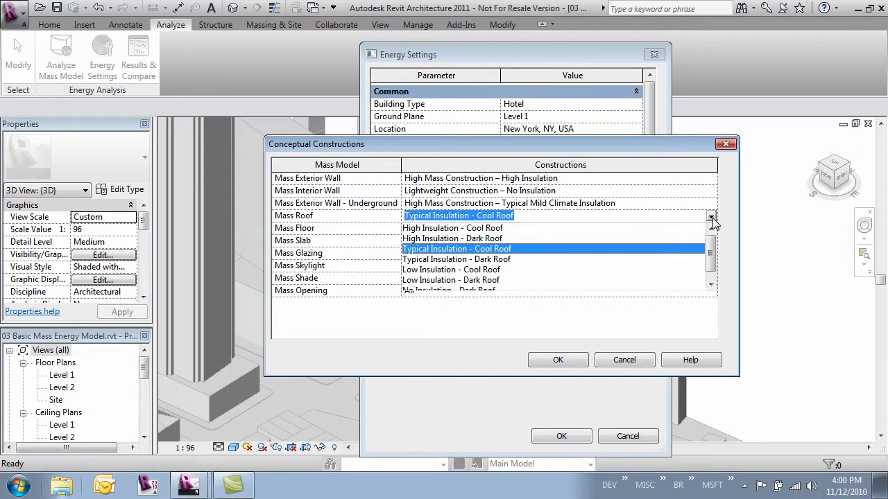
click(486, 227)
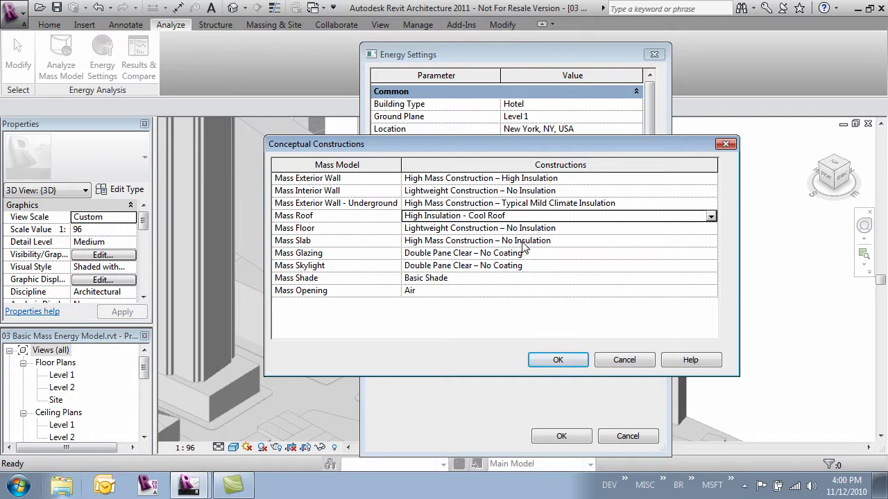
Set glazing and skylights to Double Pane Clear – LowE Cold Climate, High SHGC, and confirm.
click(554, 253)
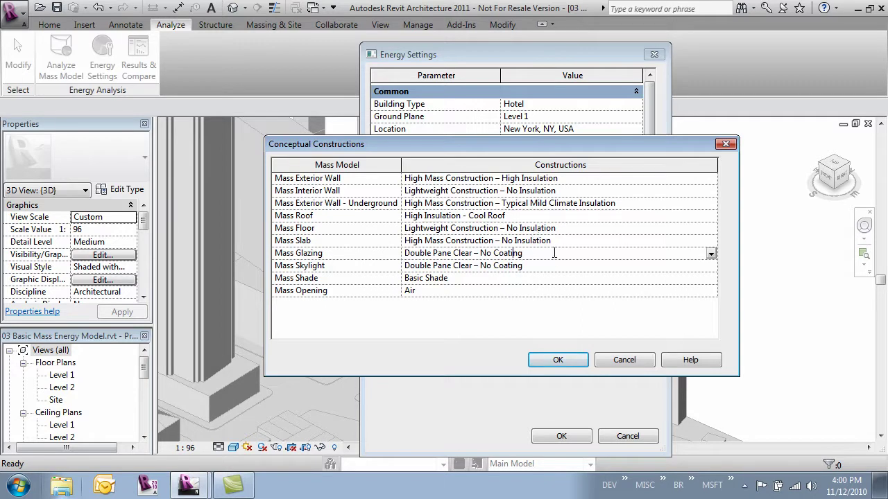
click(711, 254)
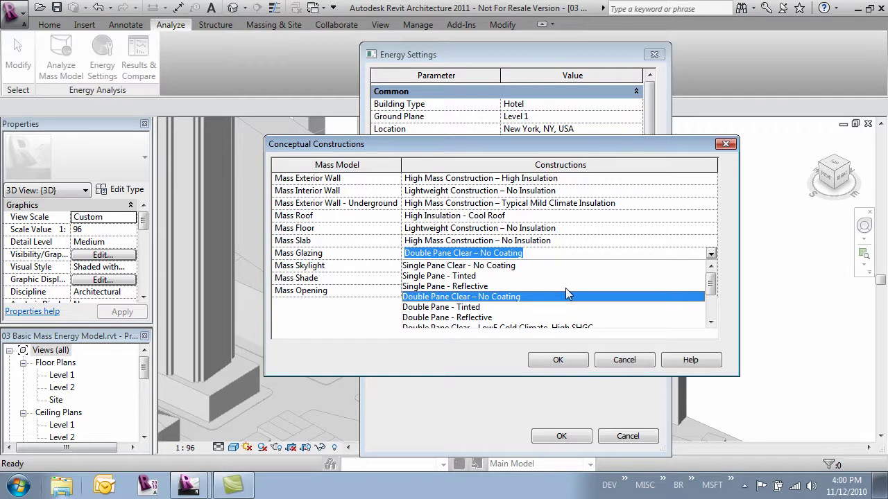
scroll(565, 288, down, 1)
scroll(612, 314, down, 1)
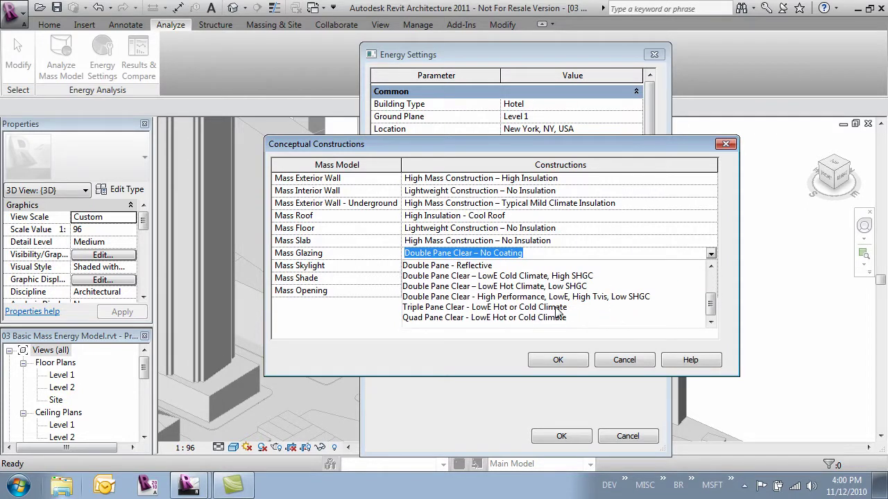
click(579, 277)
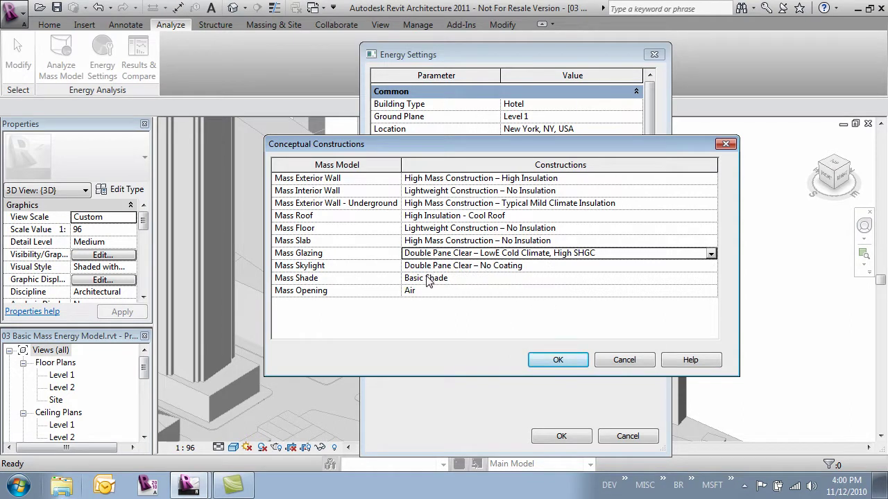
click(668, 268)
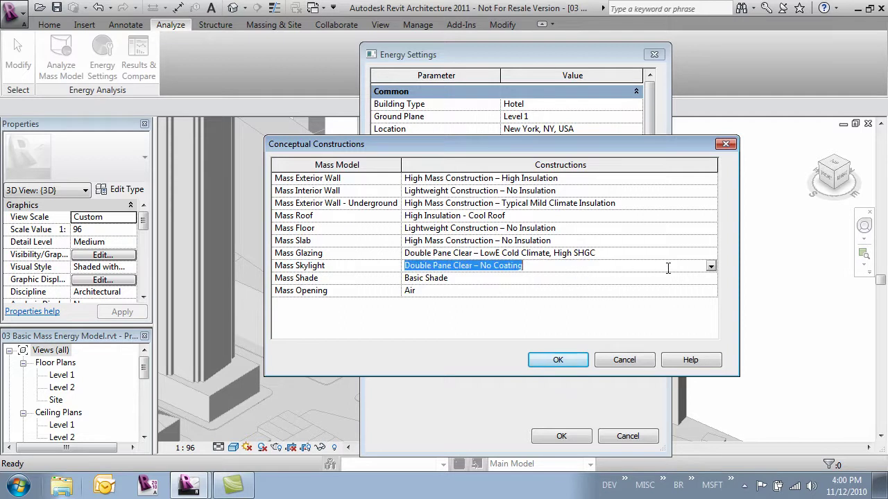
click(711, 267)
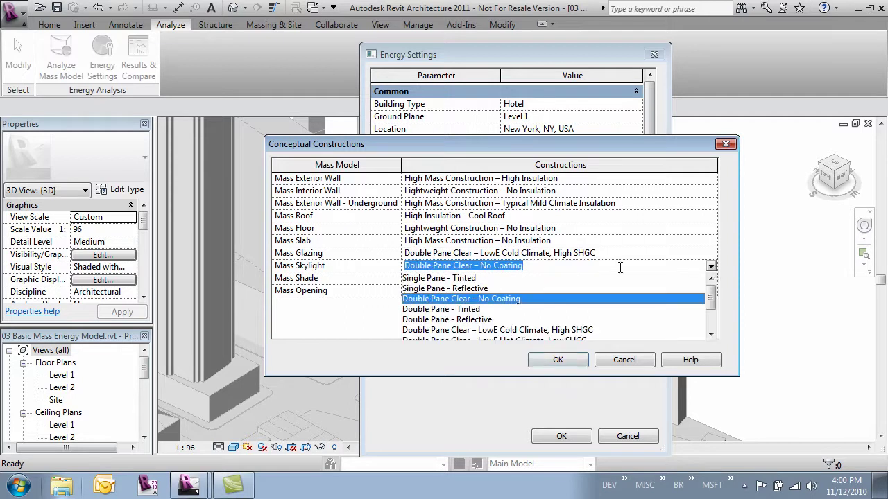
click(527, 336)
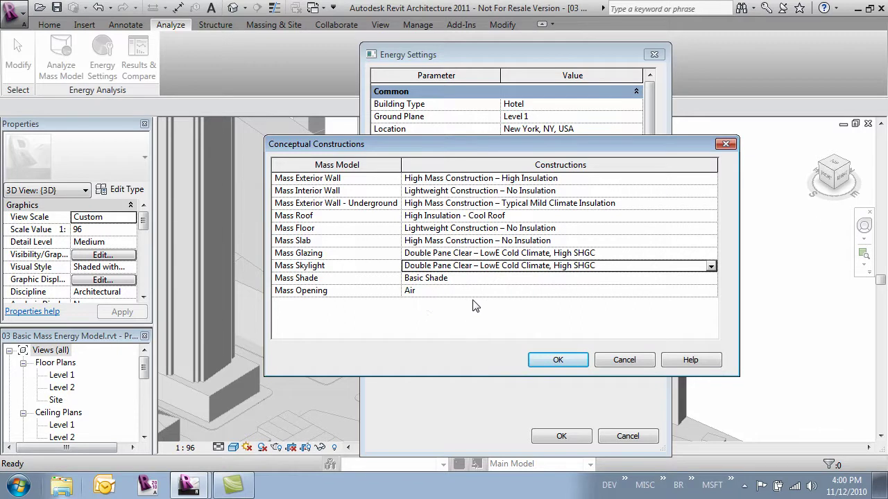
click(562, 360)
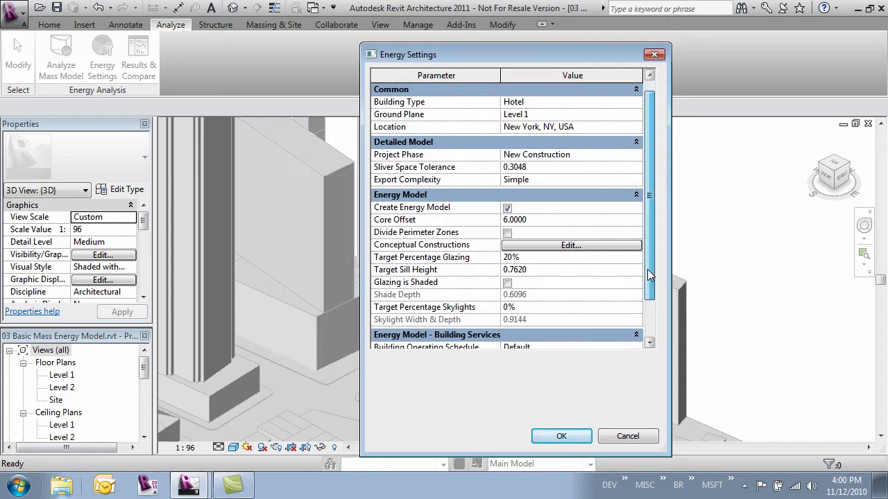
Accept the Energy Settings and zoom the 3D view in on the tower mass.
scroll(647, 267, down, 2)
scroll(651, 242, up, 2)
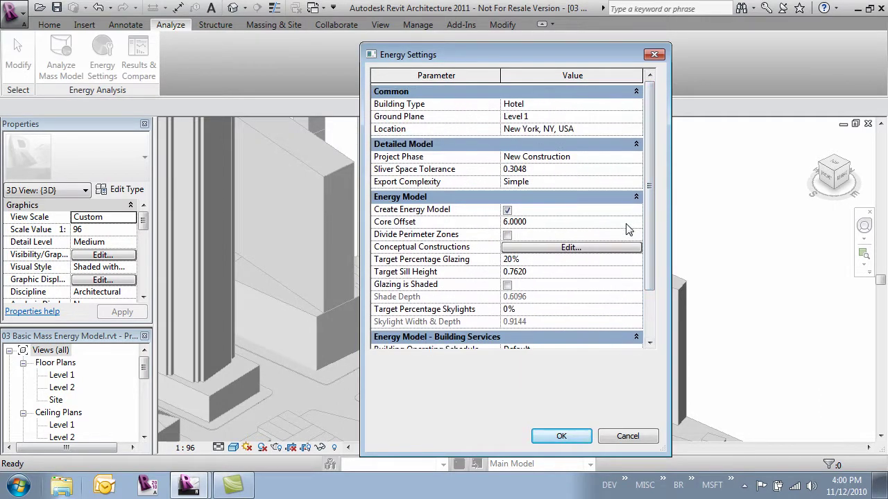
click(577, 439)
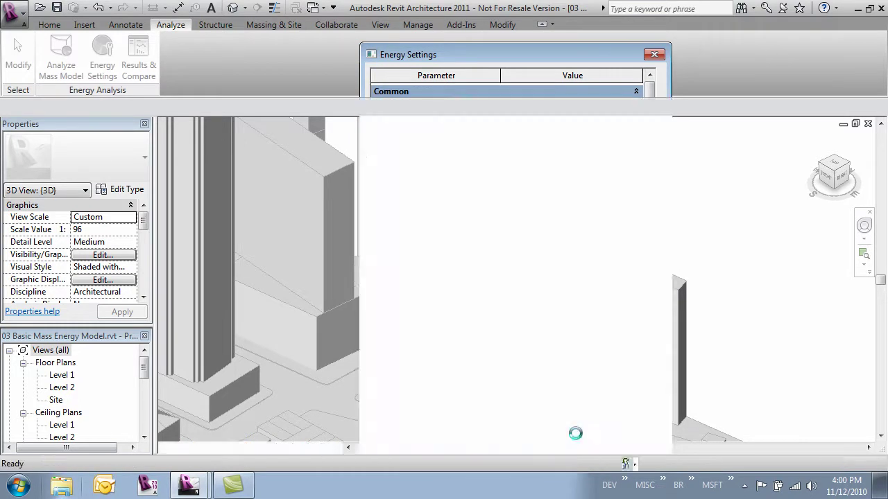
middle_drag(644, 244, 650, 228)
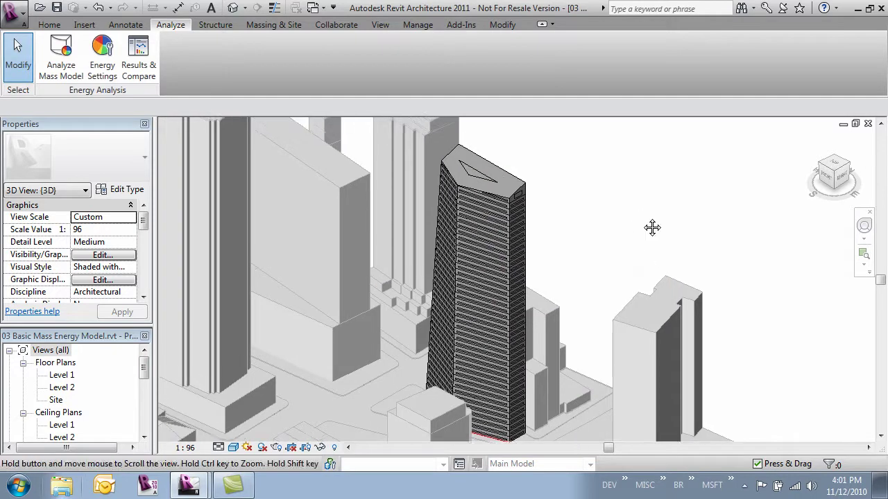
scroll(576, 220, up, 5)
scroll(660, 221, up, 2)
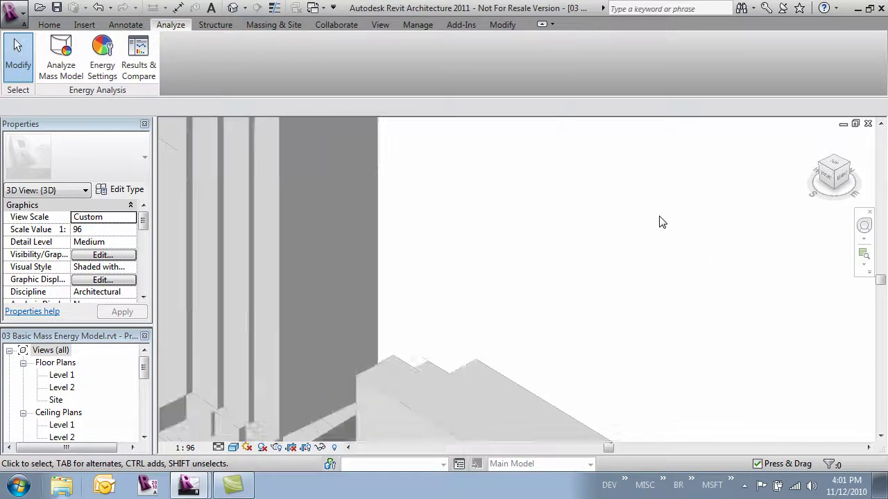
scroll(663, 262, up, 3)
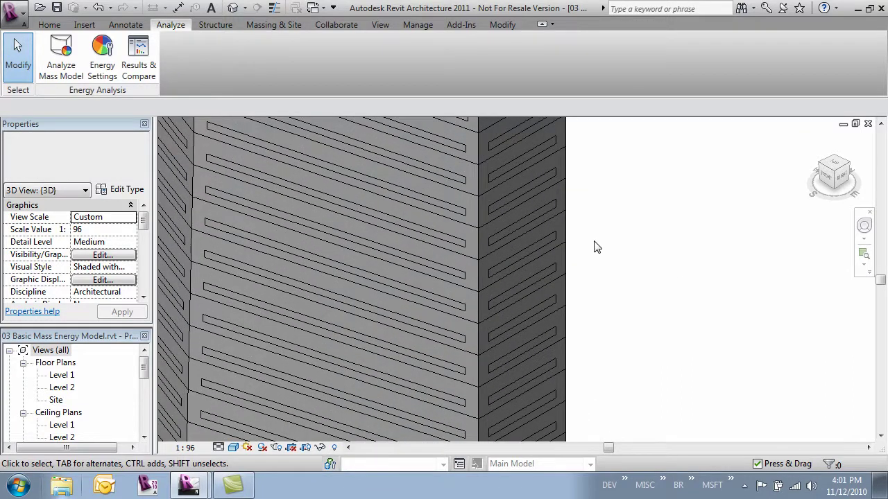
Change the Target Sill Height energy setting from 0.7620 to 1 and confirm.
click(100, 62)
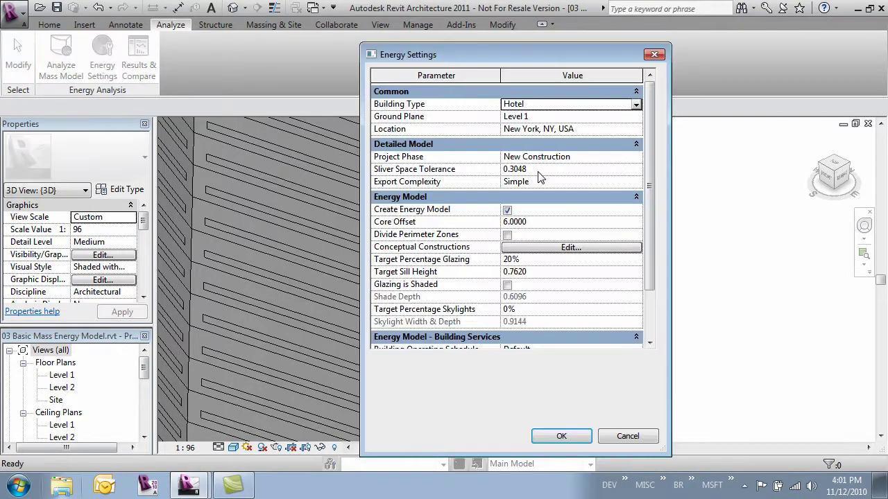
click(537, 274)
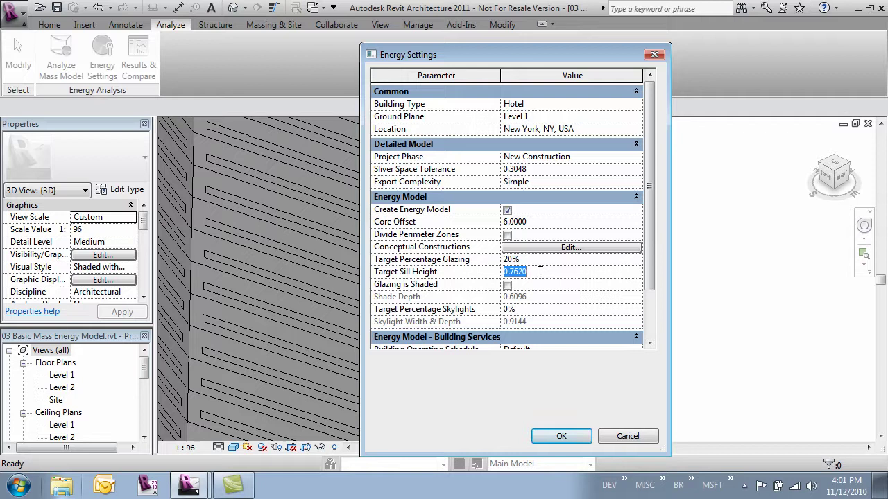
text(1)
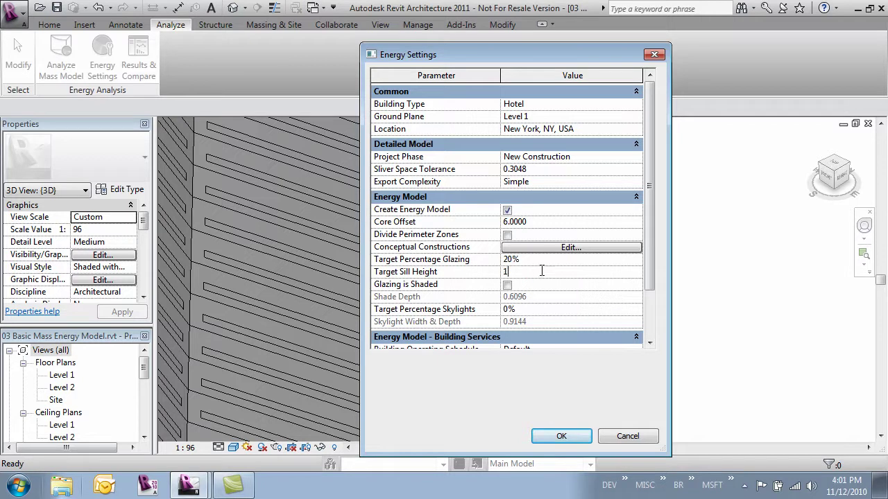
click(561, 436)
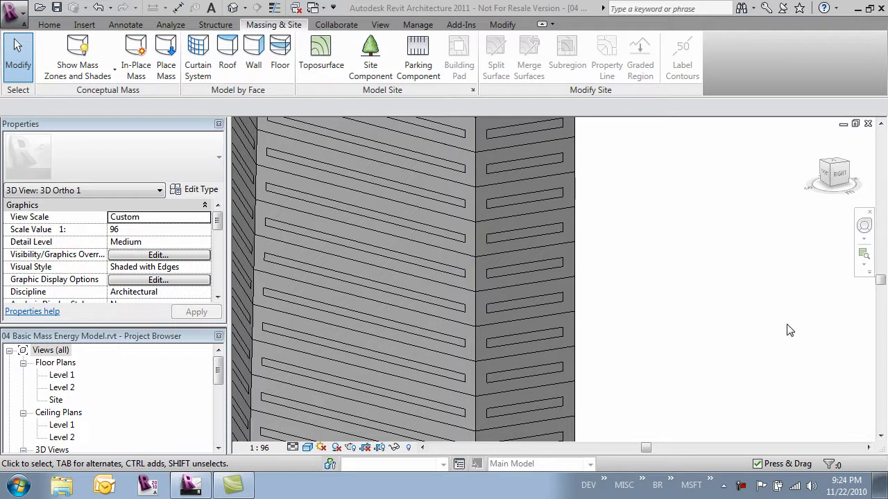
Zoom out and orbit the 3D view to bring the whole tower and its top into sight.
scroll(678, 272, down, 2)
scroll(676, 270, down, 2)
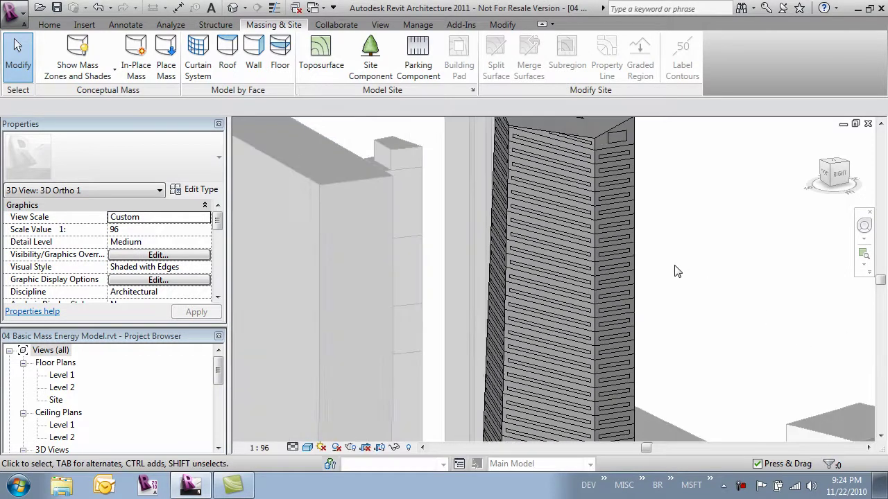
middle_drag(674, 270, 638, 313)
scroll(635, 264, down, 2)
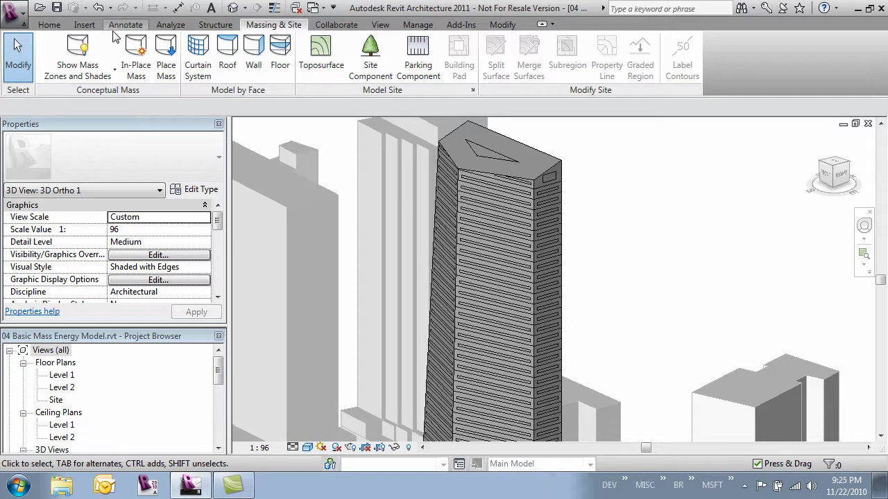
Switch the mass display to Show Mass Surface Types, colouring the tower red.
click(94, 73)
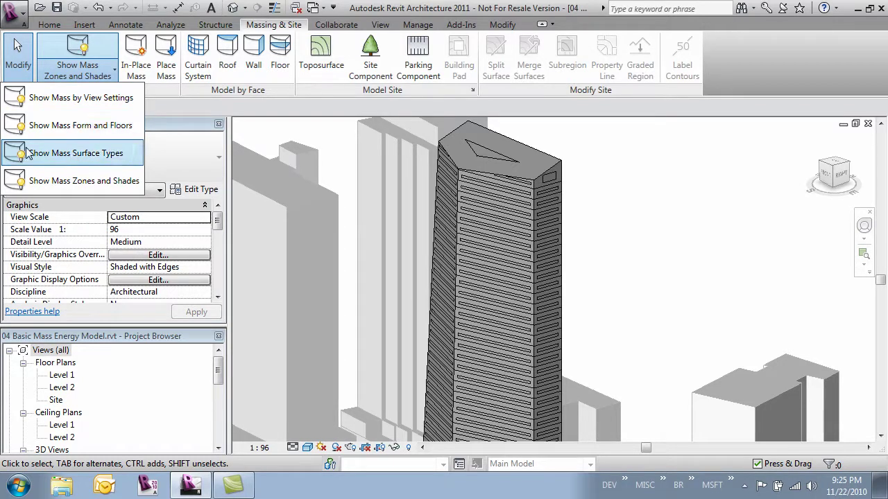
click(64, 161)
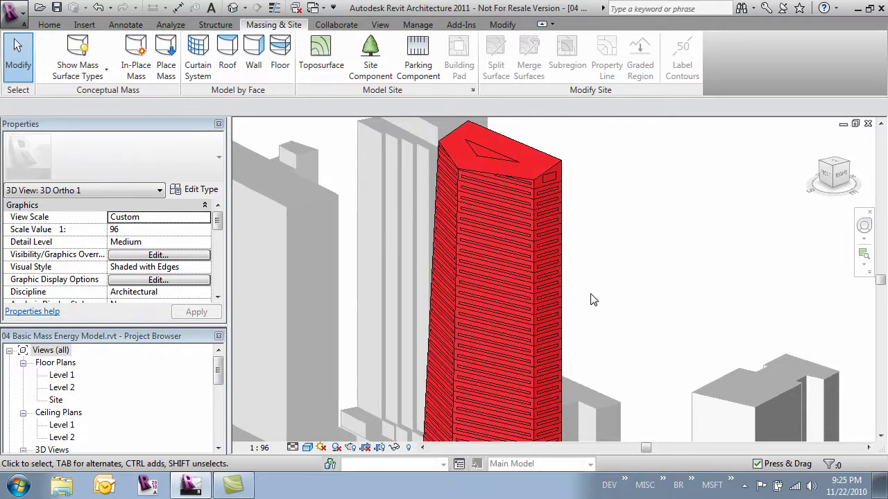
Select one tower glazing face, showing a Mass Window Area of 243.590 m².
middle_drag(632, 337, 660, 228)
scroll(659, 229, up, 3)
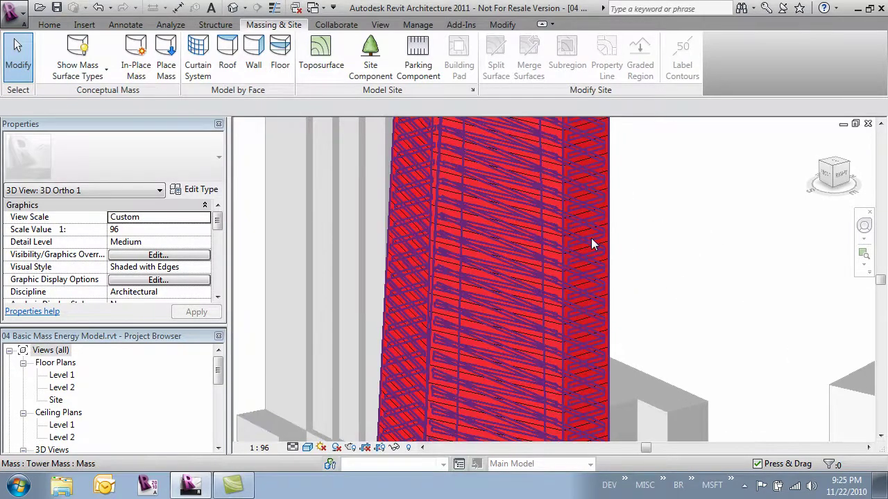
key(Tab)
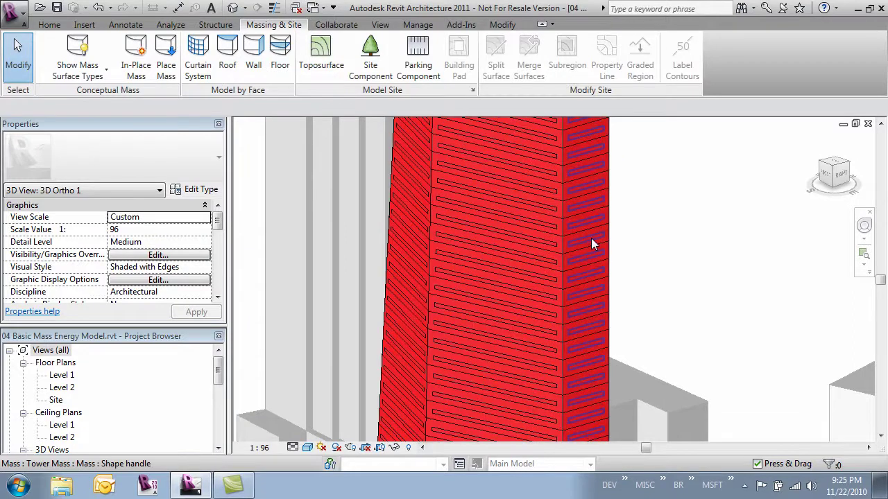
click(591, 238)
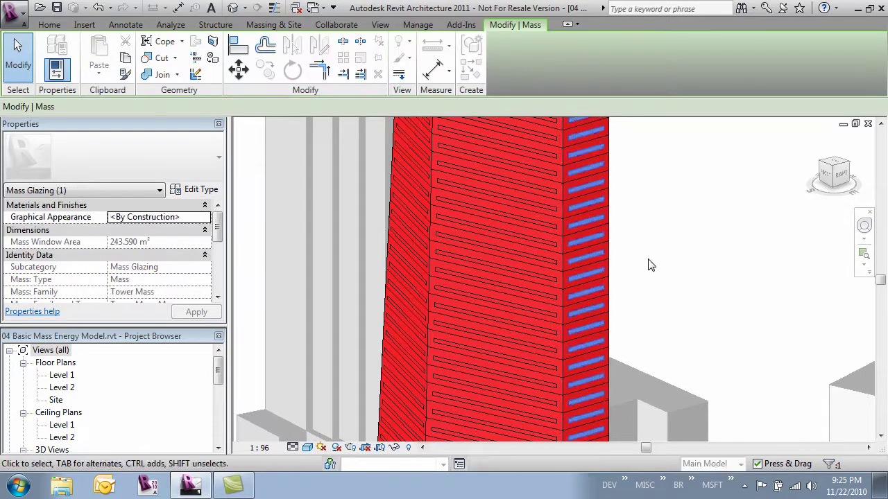
middle_drag(648, 262, 641, 295)
scroll(645, 360, down, 2)
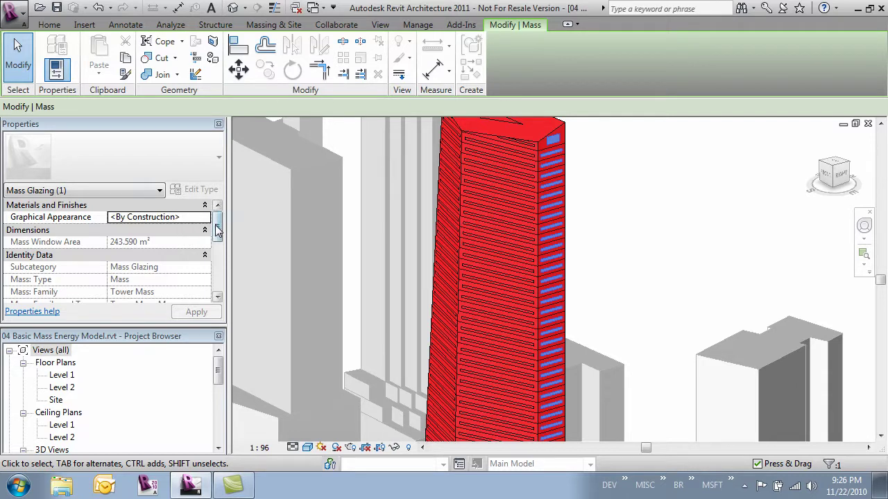
Give the glazing face the Quad Pane Clear - LowE Hot or Cold Climate construction, then deselect it.
drag(217, 233, 217, 278)
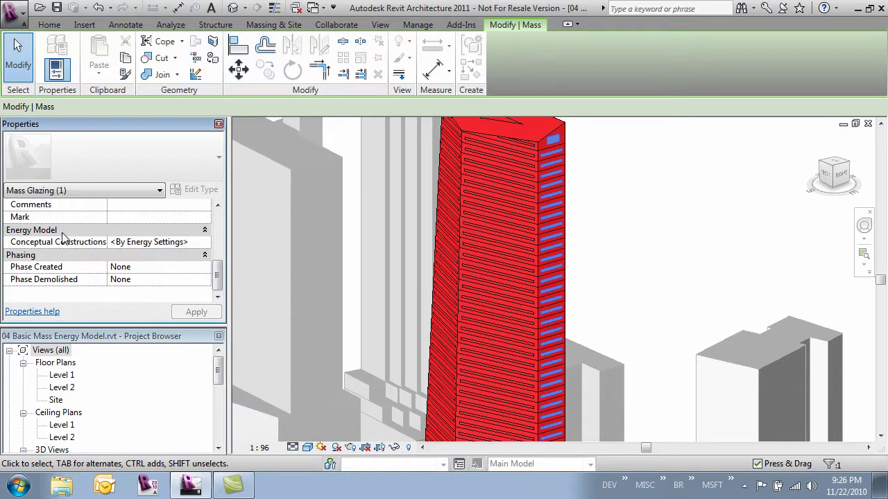
click(162, 244)
click(205, 244)
scroll(198, 285, down, 3)
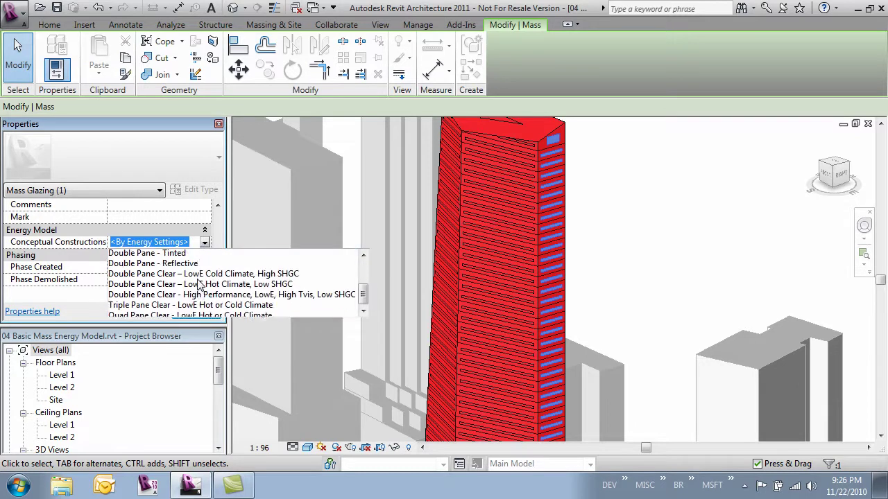
scroll(199, 284, down, 1)
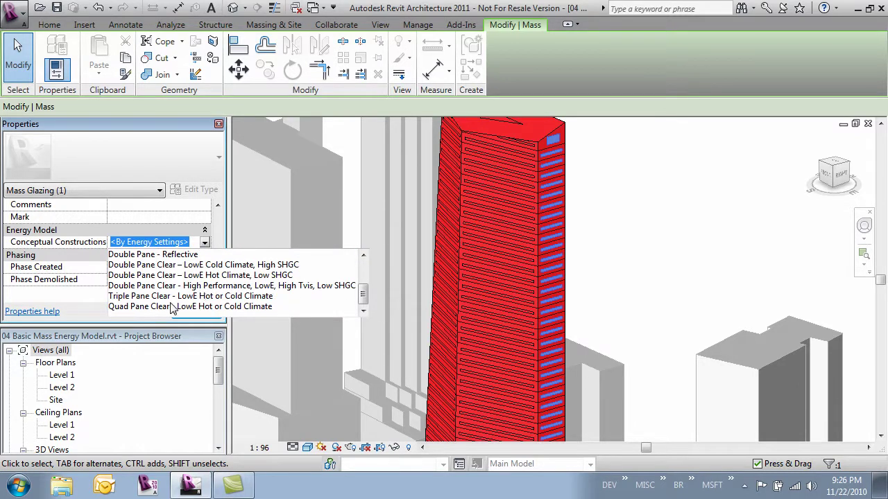
click(231, 306)
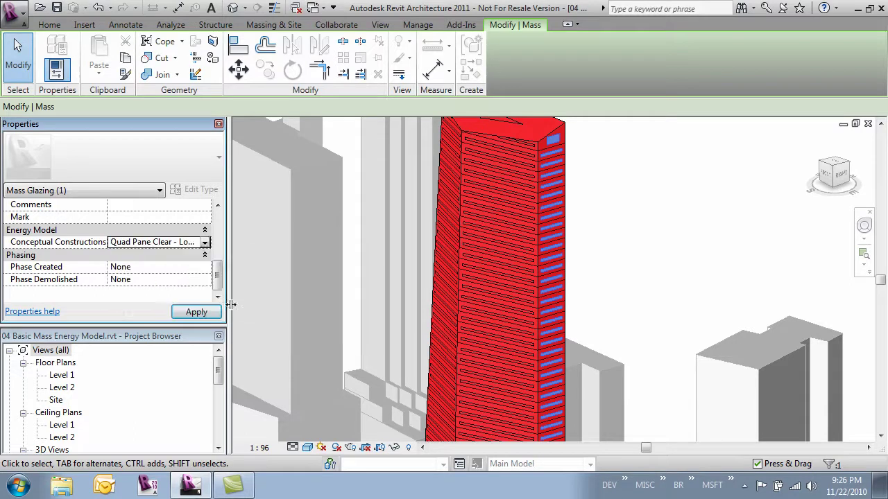
click(196, 312)
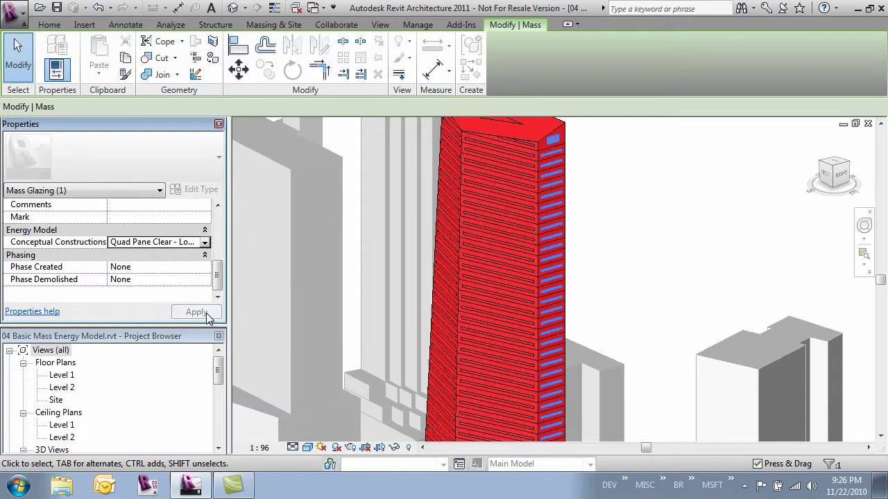
click(652, 258)
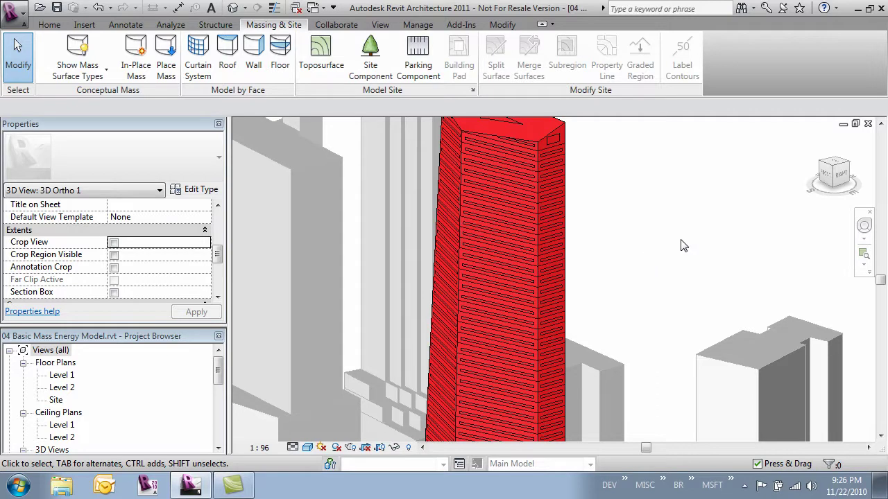
Zoom out and pan to centre the whole red tower among the neighbouring buildings.
scroll(682, 256, down, 1)
scroll(666, 262, down, 1)
scroll(674, 251, down, 2)
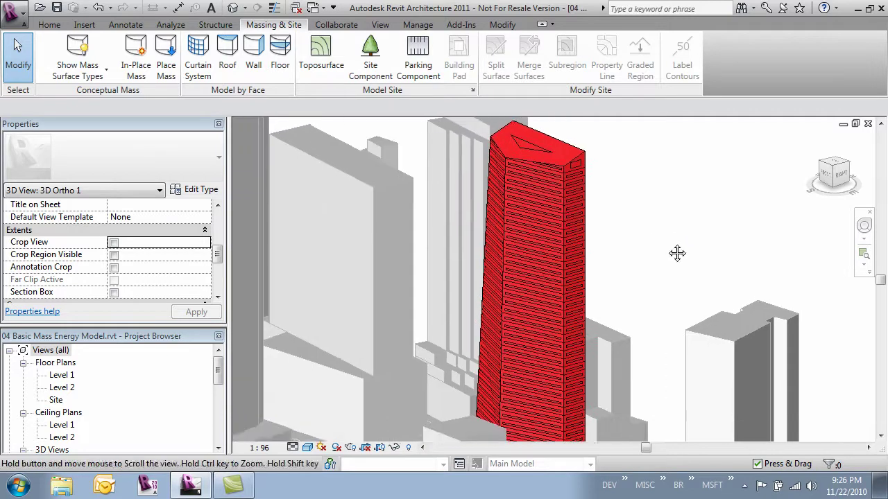
middle_drag(670, 224, 588, 218)
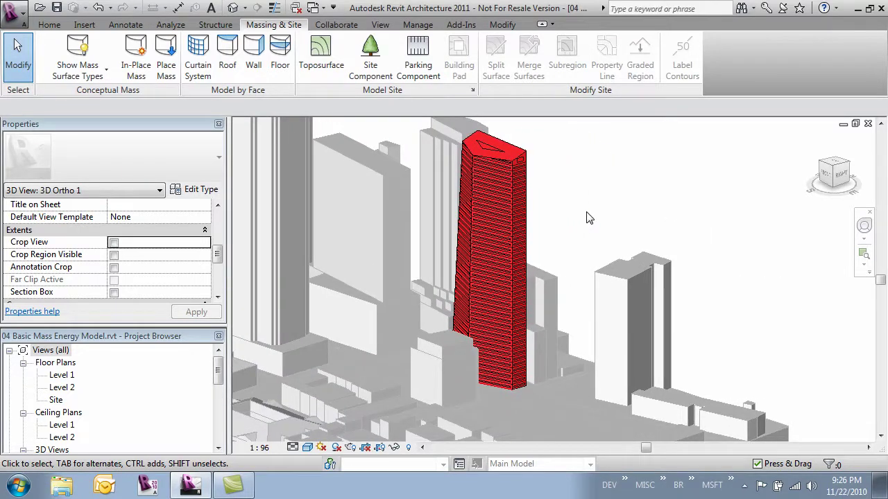